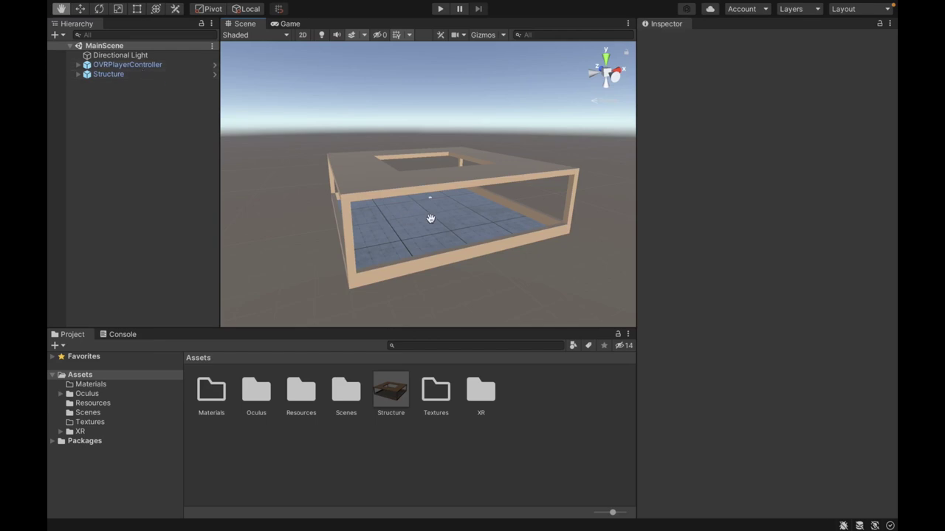
Step: Fly around the structure, open the Structure prefab for editing, then return to MainScene
mouse_move(433, 214)
right_mouse_down()
mouse_move(431, 183)
mouse_move(431, 213)
right_mouse_up()
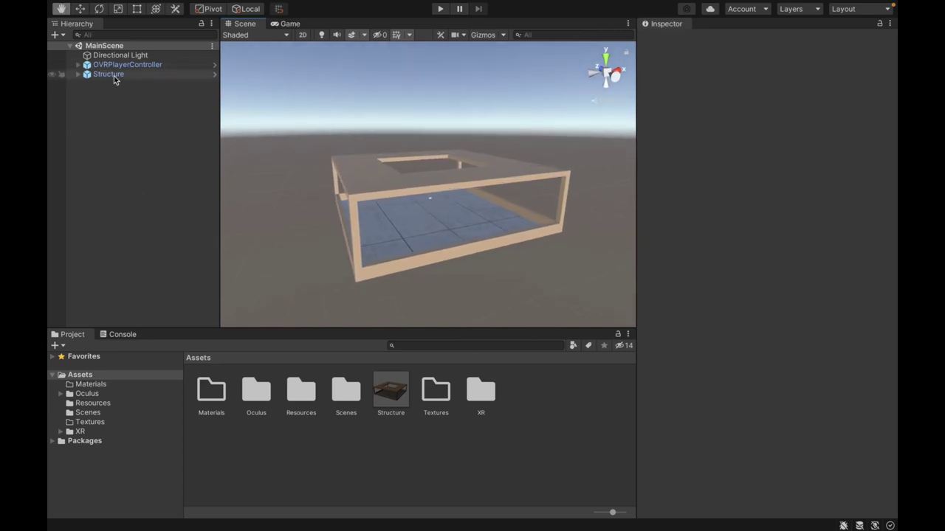
left_click(115, 76)
right_click_drag(381, 192, 409, 190)
left_click(193, 170)
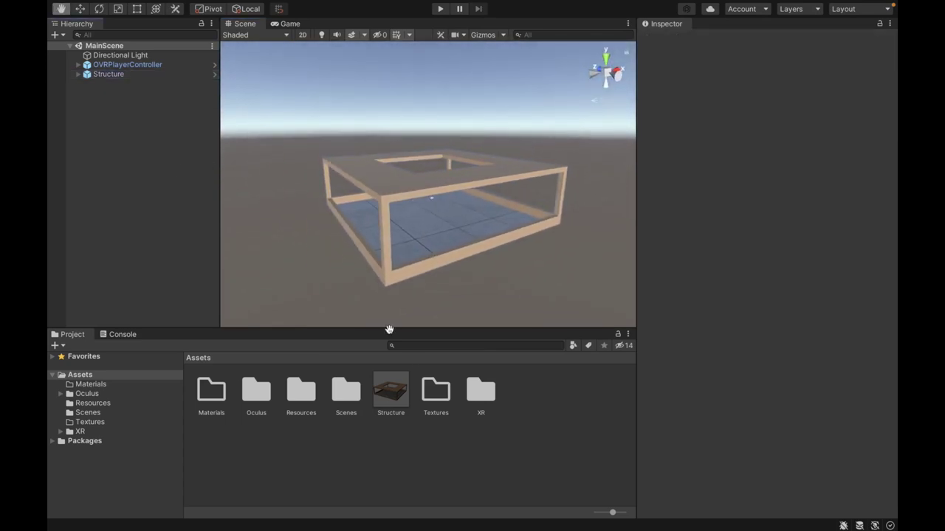
double_click(393, 399)
left_click_drag(348, 245, 373, 267, "alt")
left_click(51, 48)
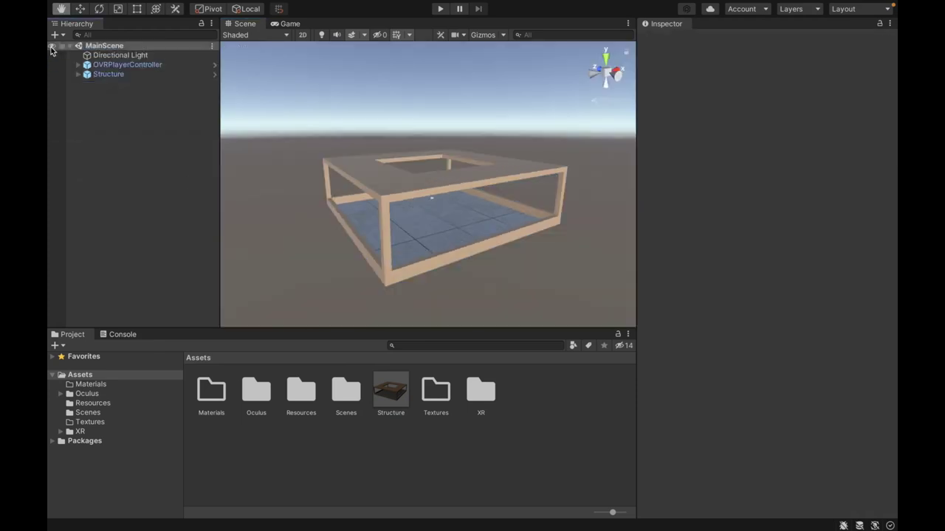
Step: Select OVRPlayerController to review its components and hide the scene gizmos
left_click_drag(395, 198, 394, 169, "alt")
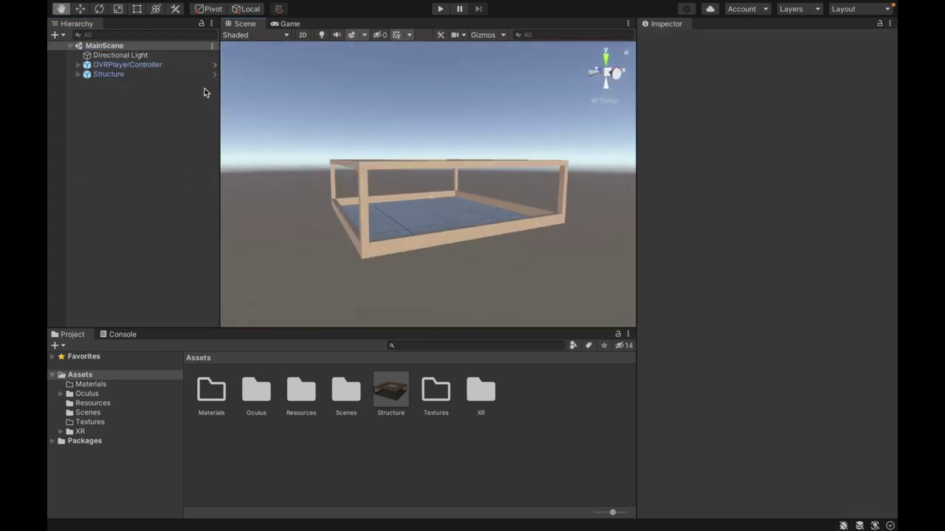
left_click(173, 65)
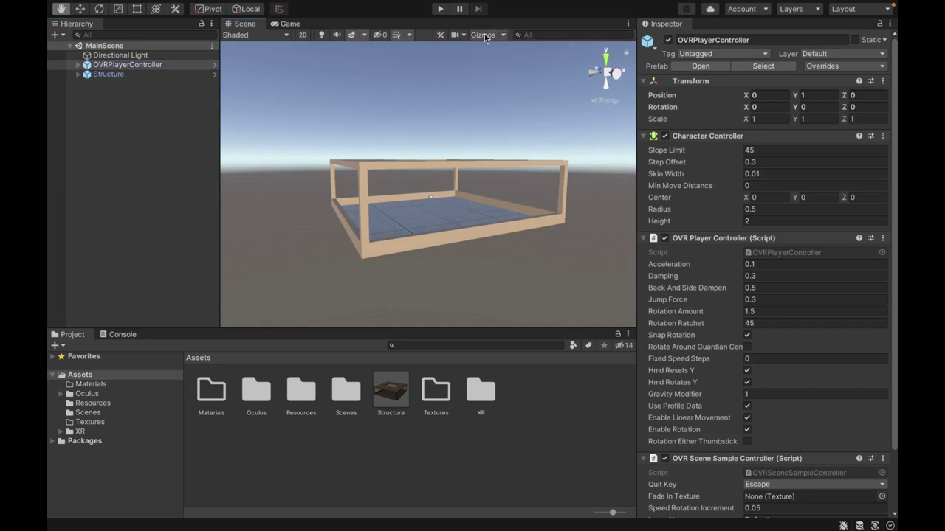
mouse_move(483, 43)
left_mouse_down("alt")
mouse_move(488, 70)
mouse_move(479, 43)
left_mouse_up("alt")
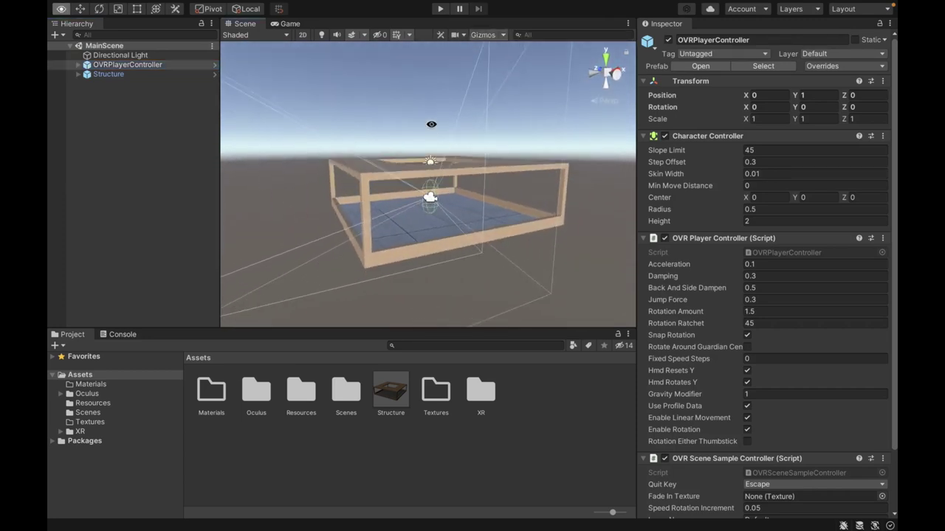
left_click(482, 36)
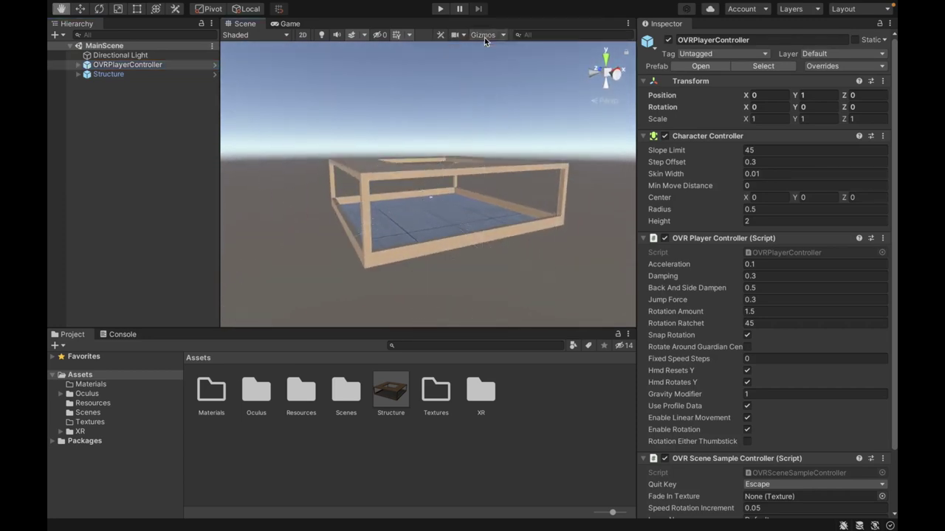
Step: Import City-360.jpeg and Snow-360.jpeg into Assets/Textures with Import New Asset
double_click(436, 393)
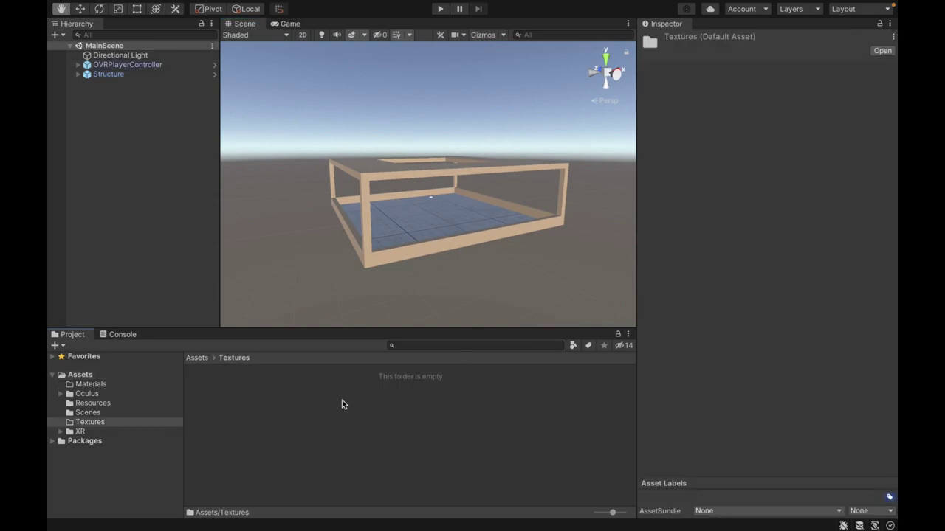
right_click(336, 404)
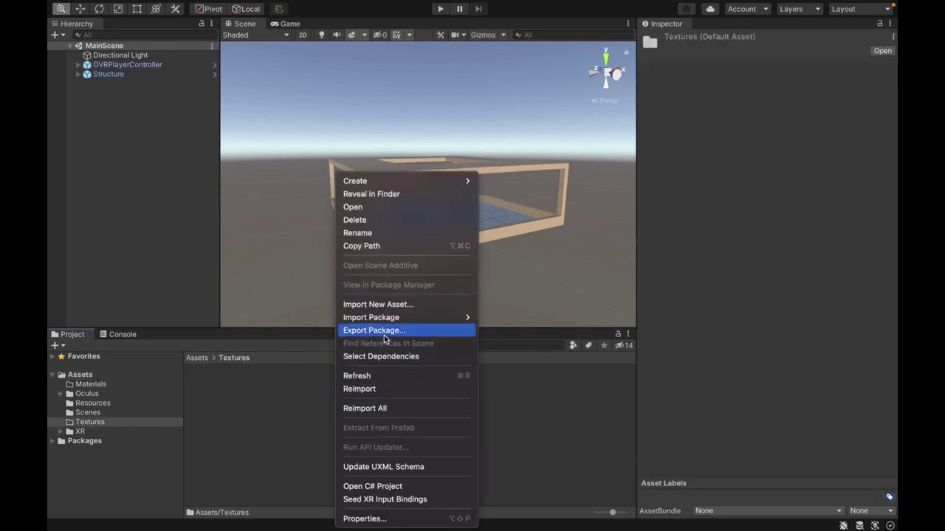
left_click(386, 304)
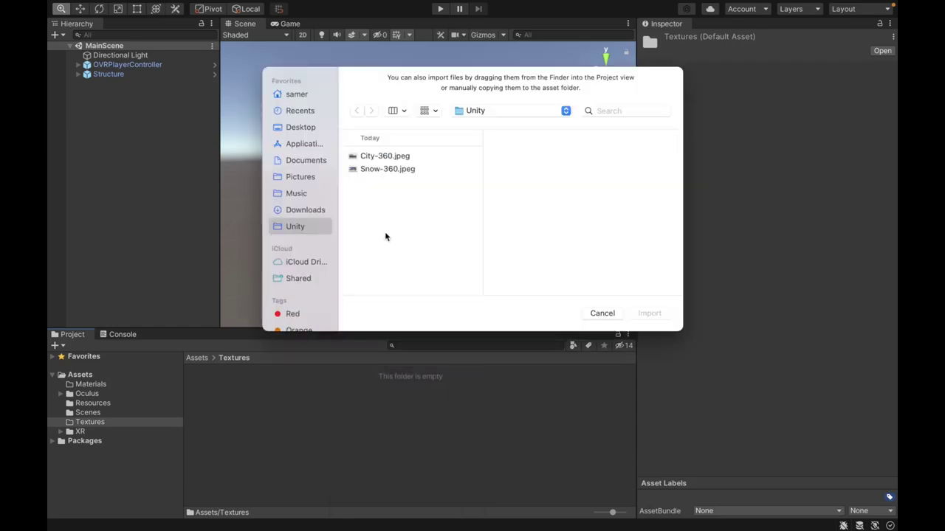
left_click(395, 158)
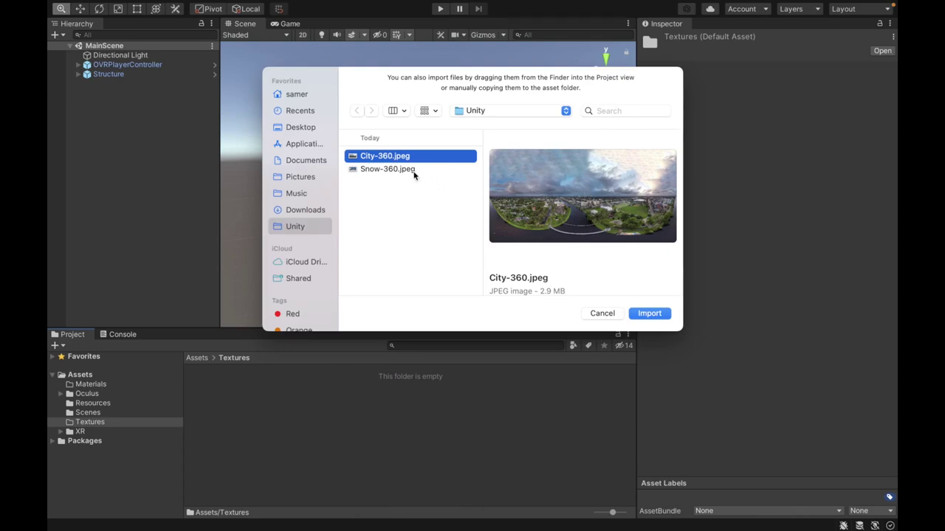
left_click(414, 172)
left_click(397, 158, "shift")
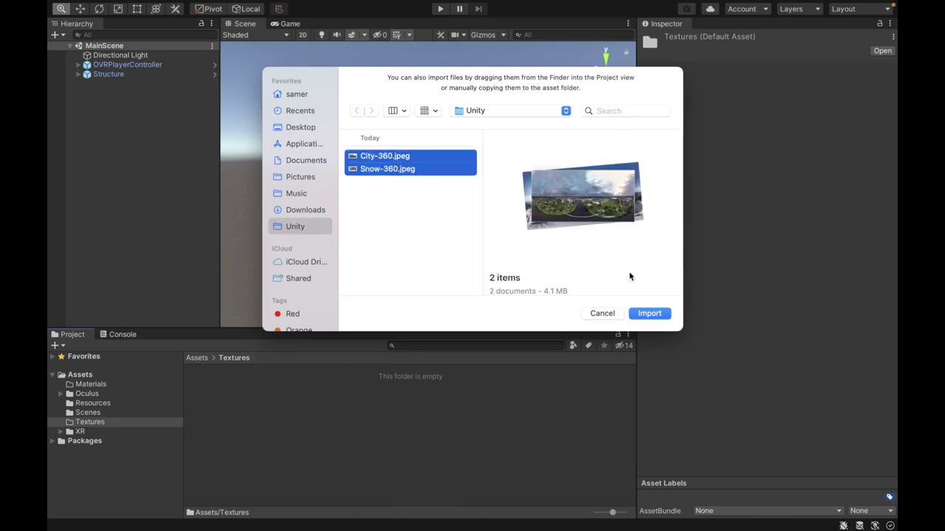
left_click(642, 314)
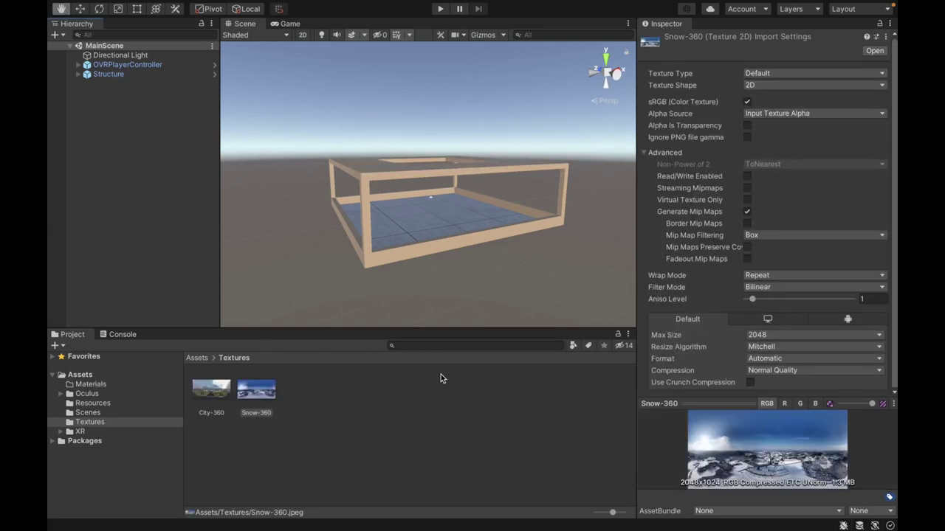
Step: Set City-360 and Snow-360 to Cubemap with no mip maps, Point filtering and no compression, then apply
left_click(300, 404)
left_click(247, 396)
left_click(212, 395, "ctrl")
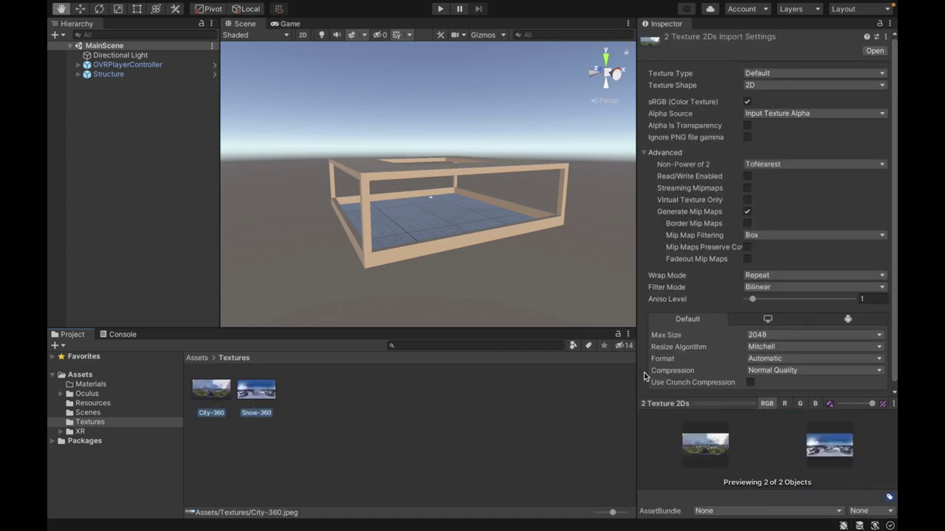
left_click(769, 85)
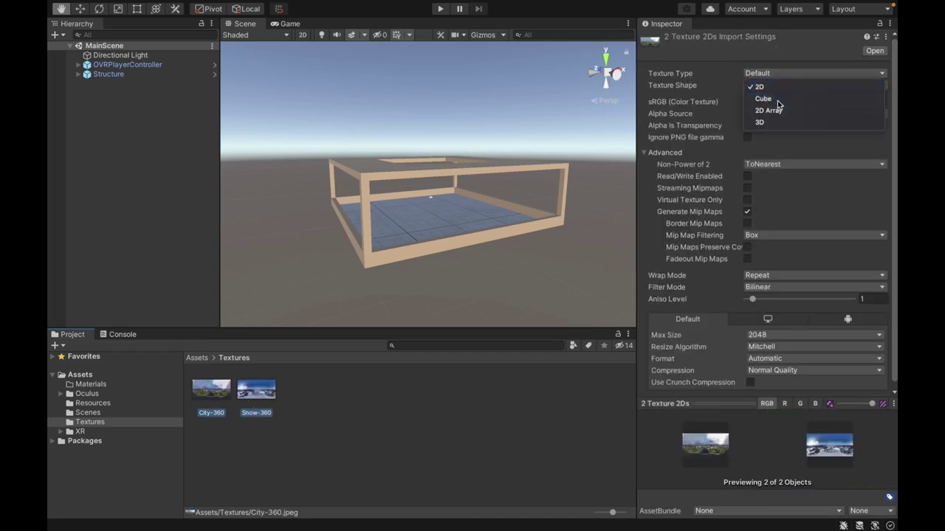
left_click(775, 99)
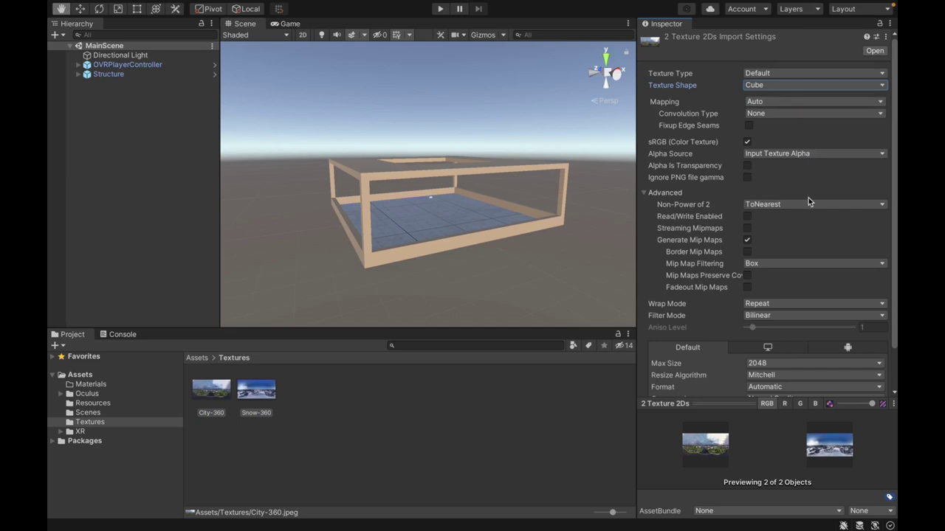
left_click(748, 241)
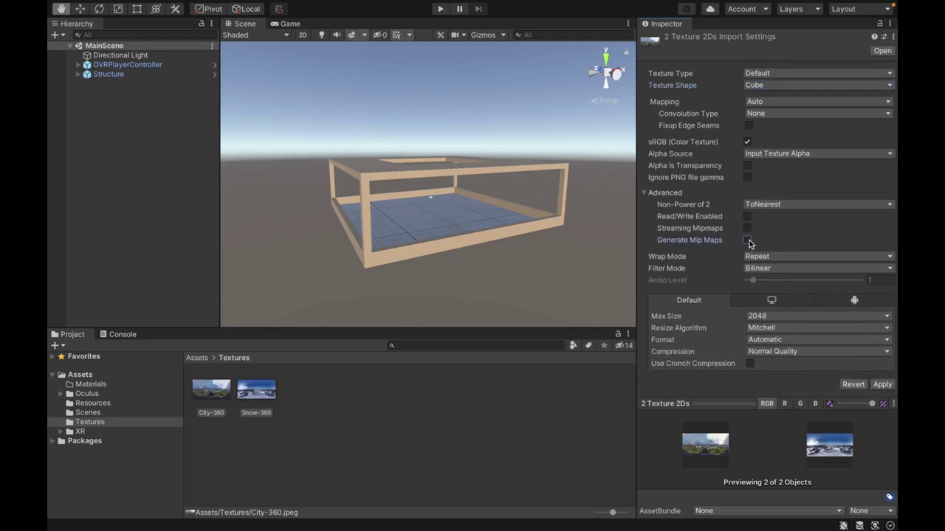
left_click(791, 269)
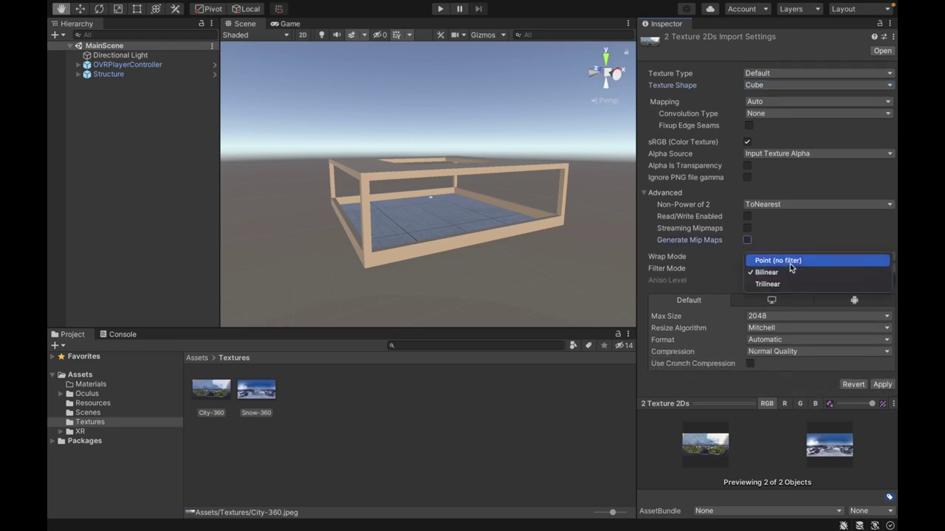
left_click(790, 262)
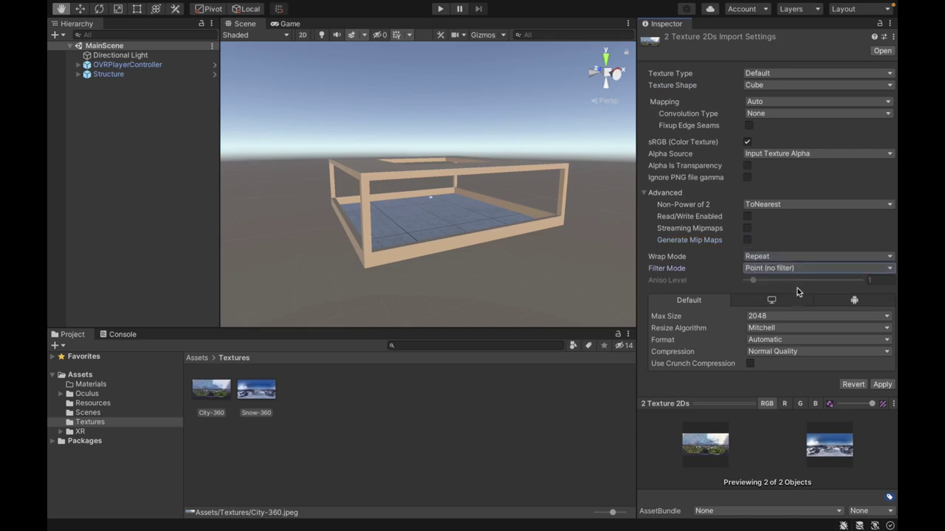
left_click(775, 353)
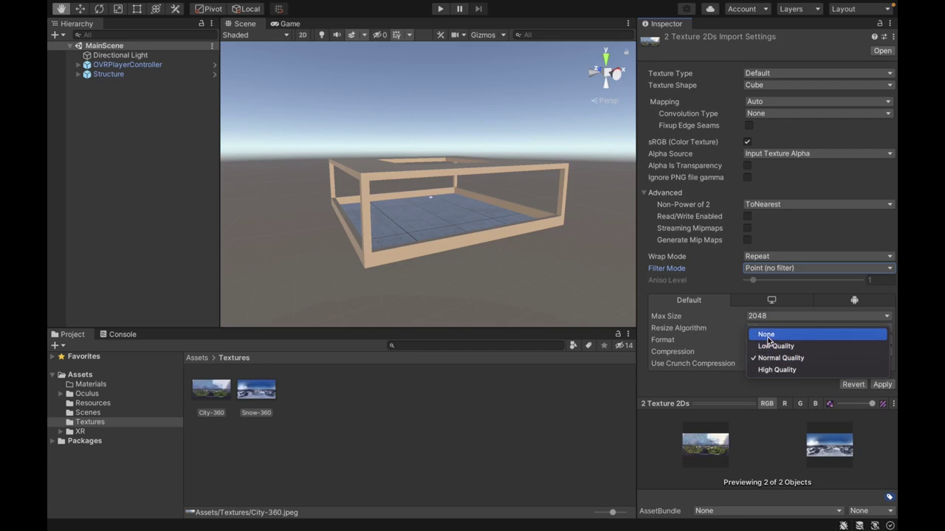
left_click(768, 336)
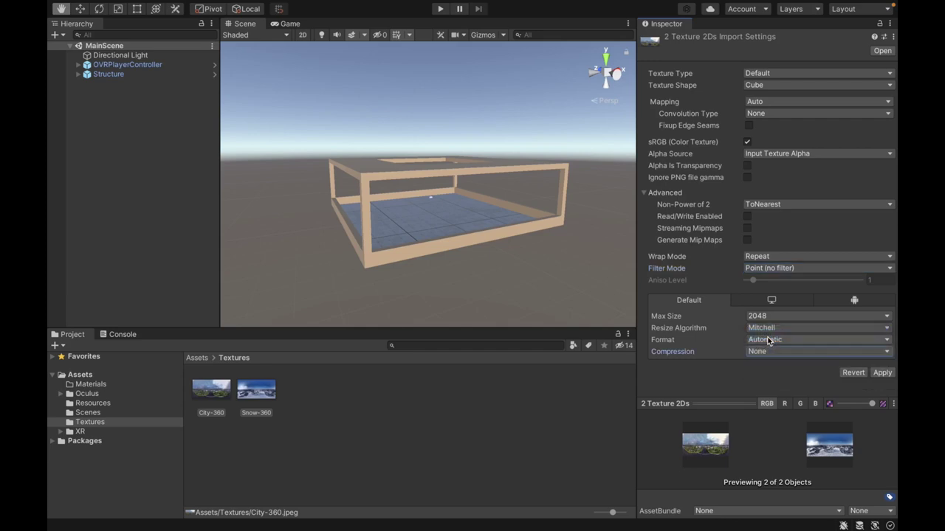
left_click(882, 373)
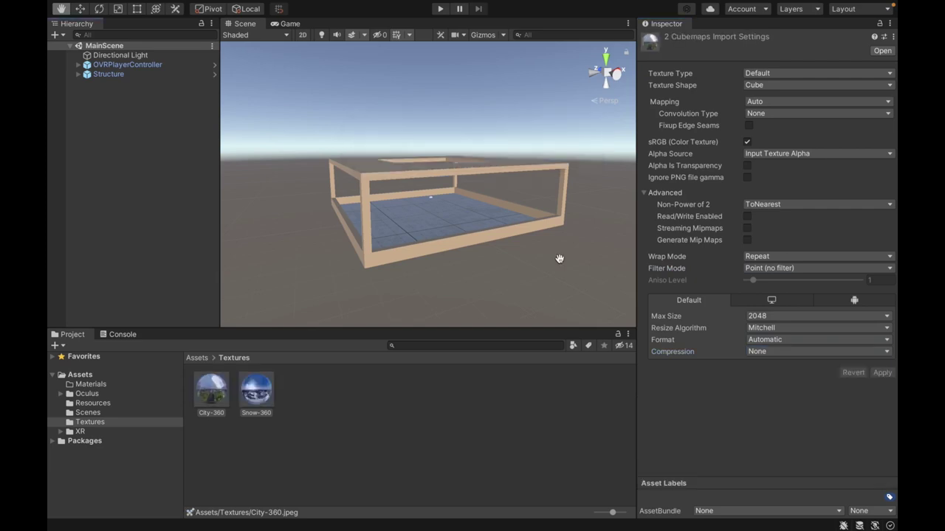
Step: Create a new material named City in the Materials folder
left_click(197, 359)
double_click(215, 390)
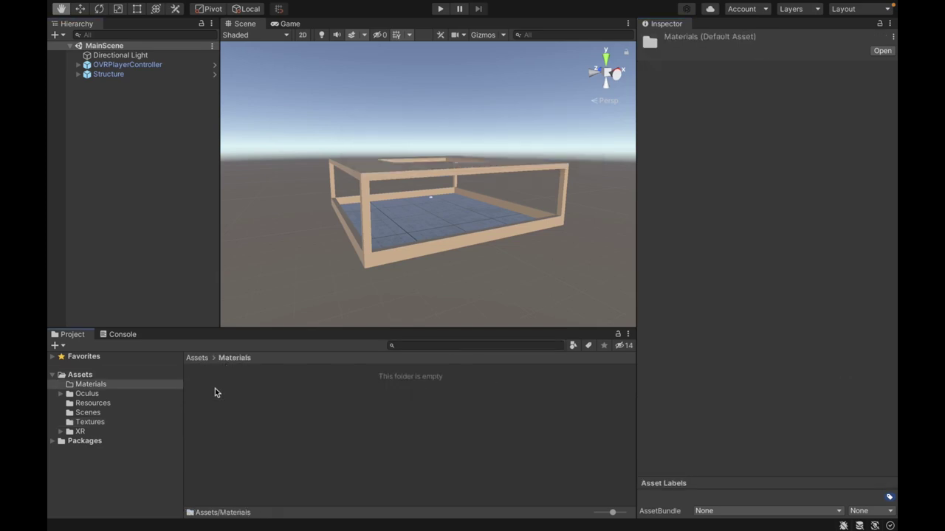
right_click(224, 390)
mouse_move(295, 182)
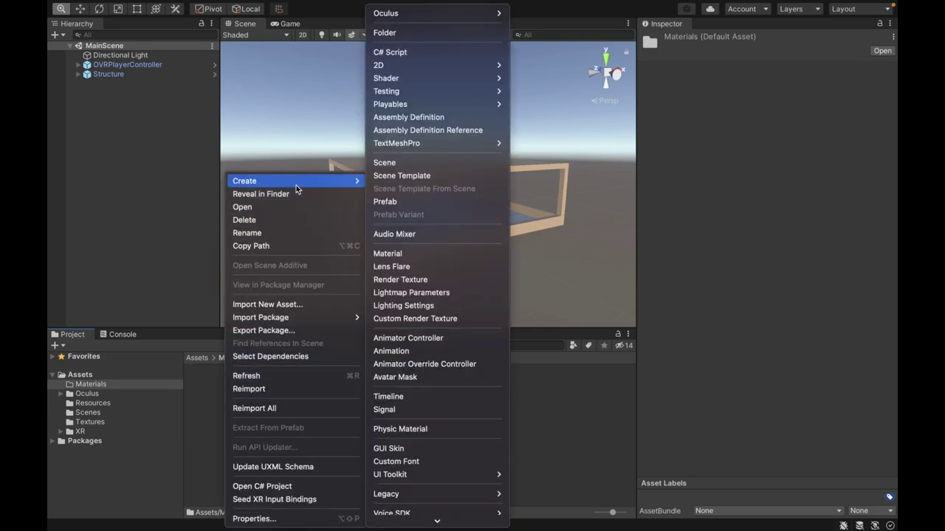
left_click(443, 253)
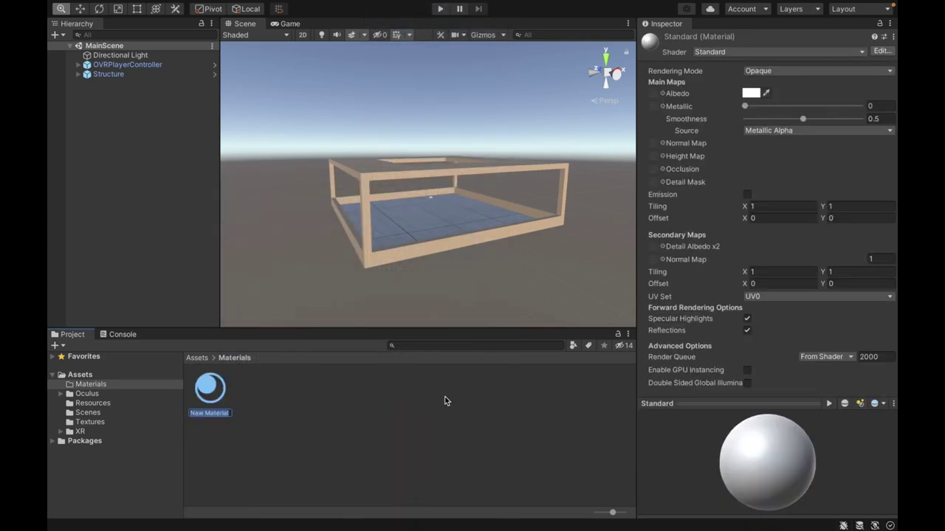
type("City")
key("Return")
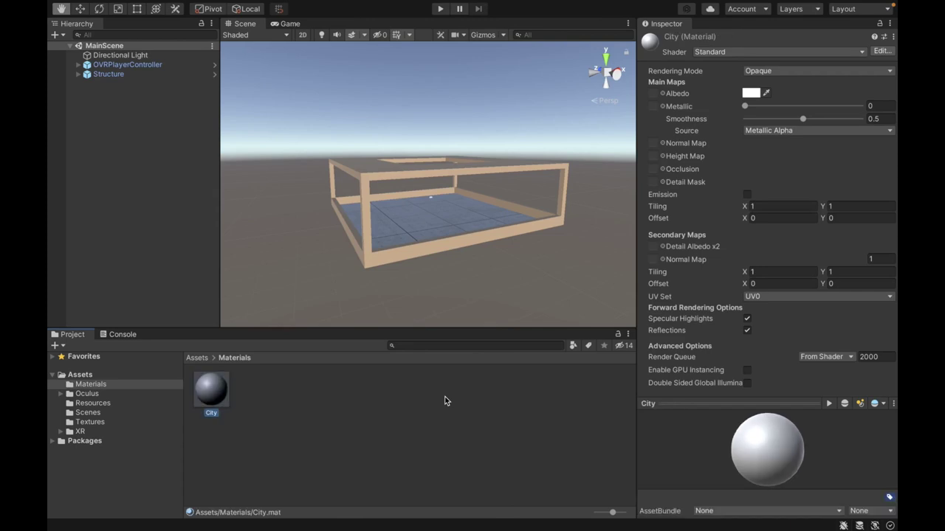
Step: Give City the Skybox/Cubemap shader with City-360 as its cubemap
left_click(770, 54)
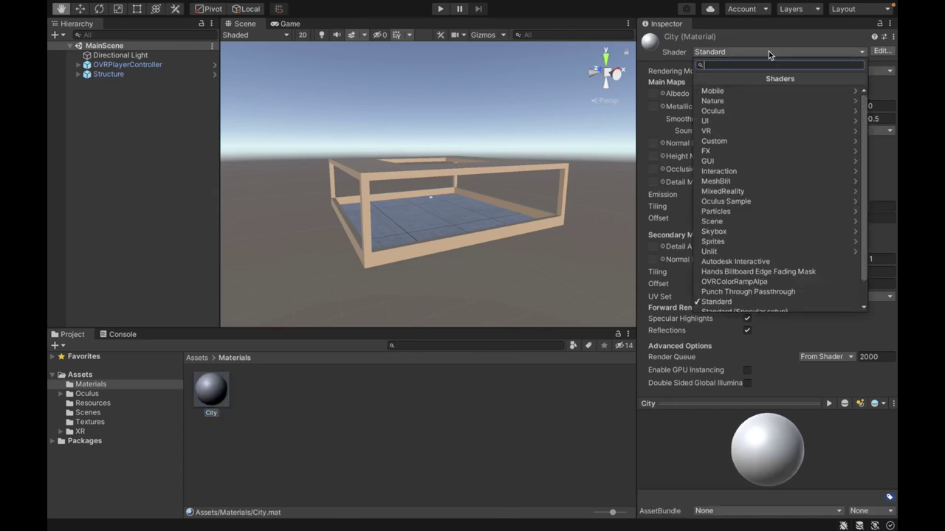
left_click(734, 233)
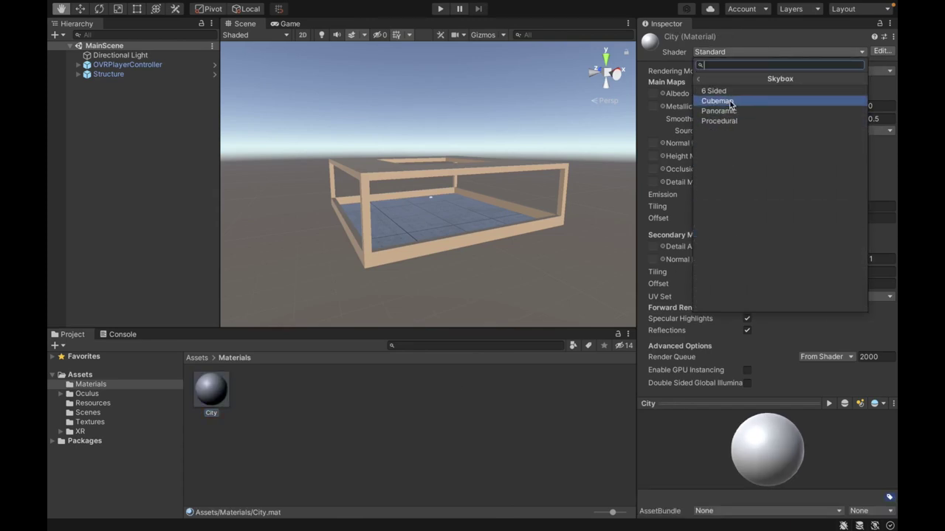
left_click(731, 104)
left_click(875, 135)
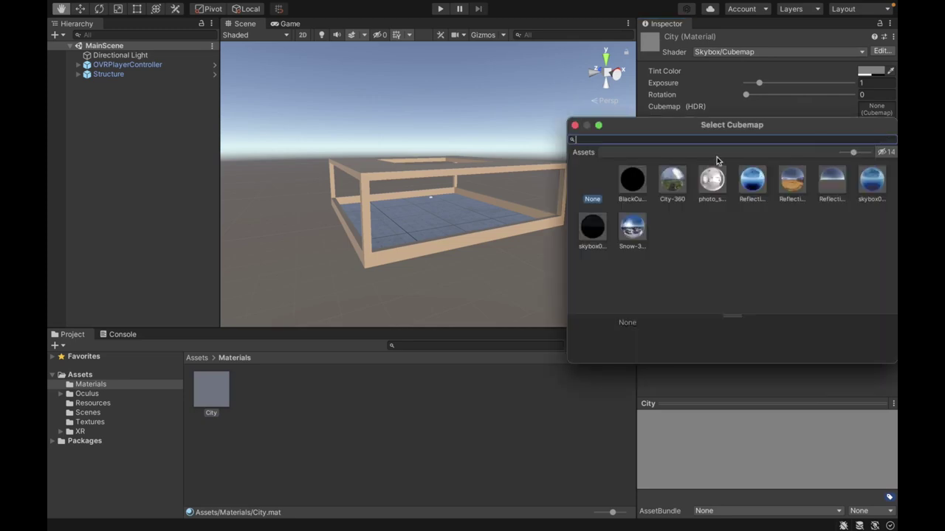
type("city")
double_click(635, 184)
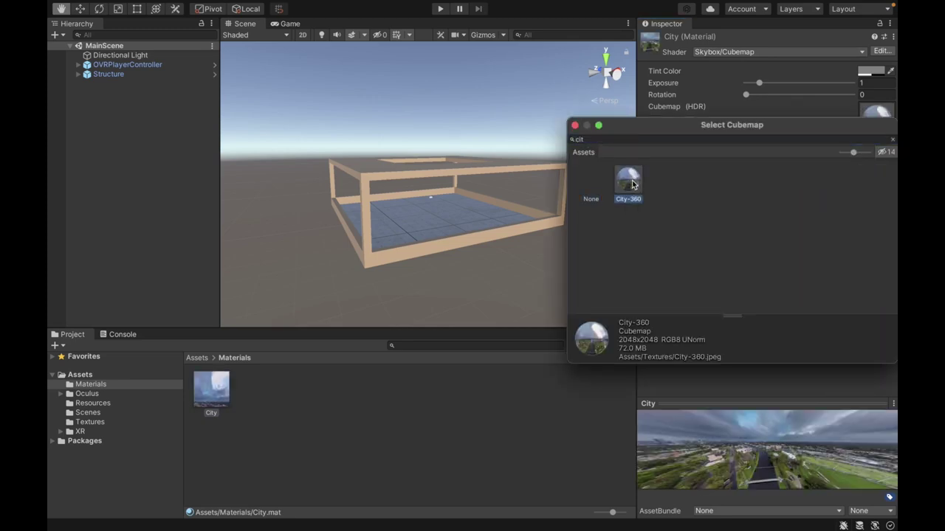
Step: Duplicate the City material, rename the copy Snow, and assign it the Snow-360 cubemap
left_click(210, 401)
key("ctrl+d")
key("F2")
type("Snow")
key("Return")
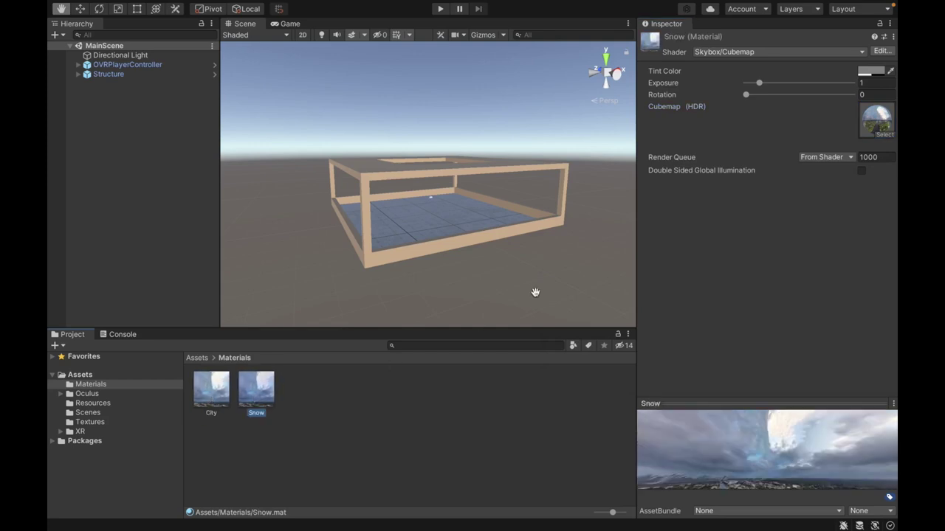
left_click(884, 134)
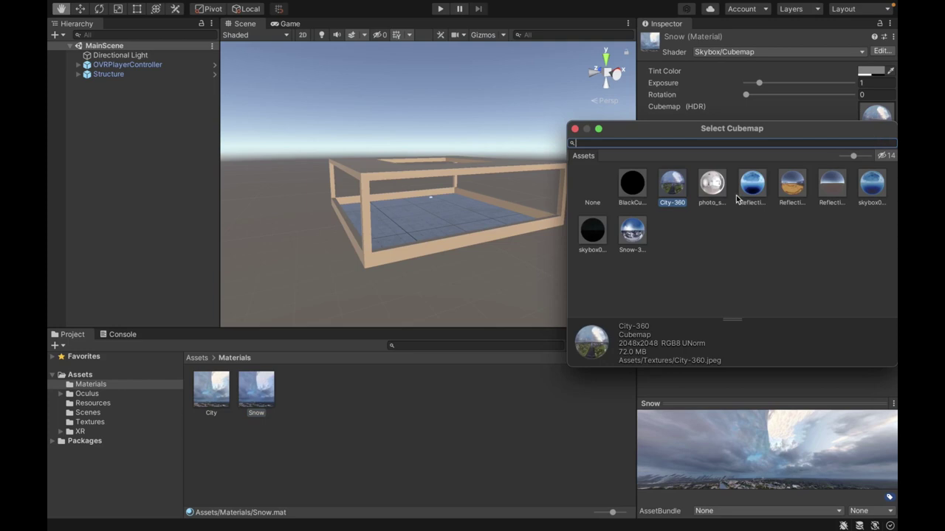
left_click(632, 232)
double_click(632, 233)
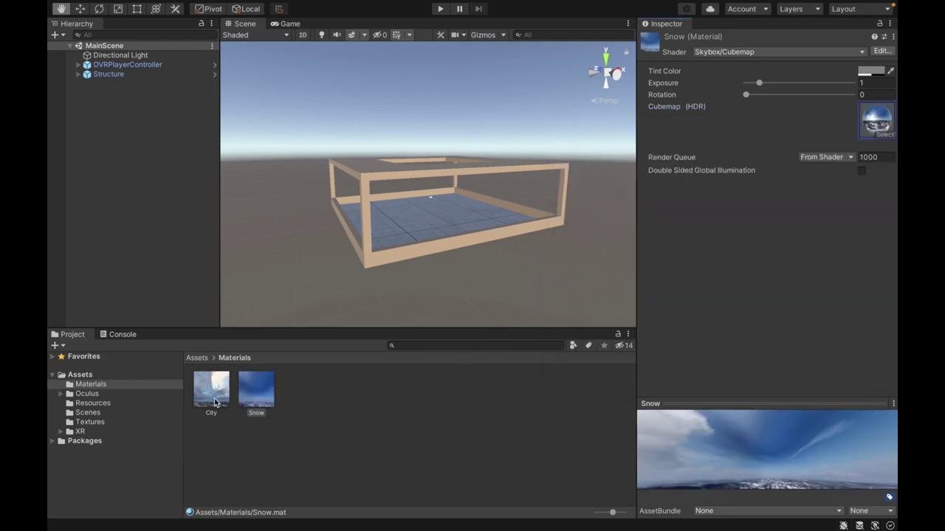
Step: Apply the Snow material as the scene skybox and check it in the Game view
left_click_drag(249, 399, 270, 203)
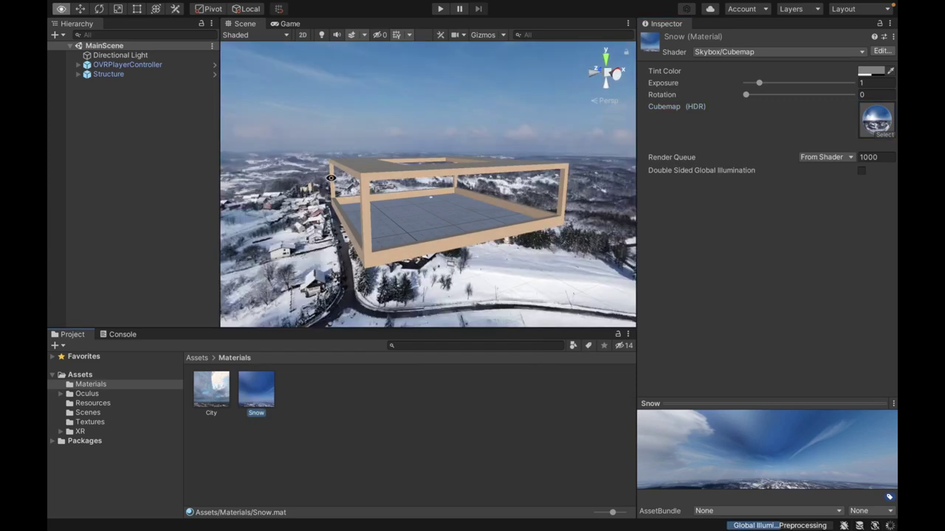
left_click_drag(332, 180, 536, 184, "alt")
left_click(282, 25)
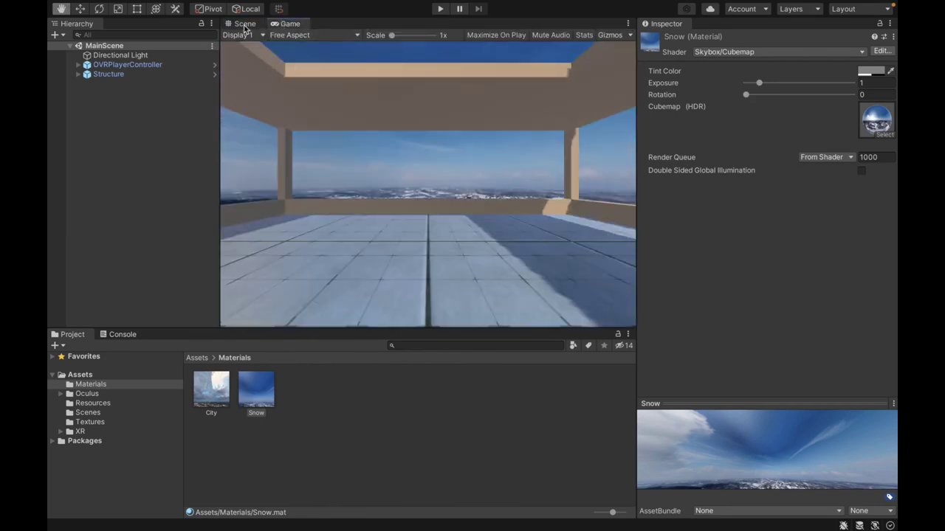
Step: Back in the Scene view, replace the skybox with City and orbit around the structure
left_click(246, 27)
left_click_drag(211, 389, 268, 242)
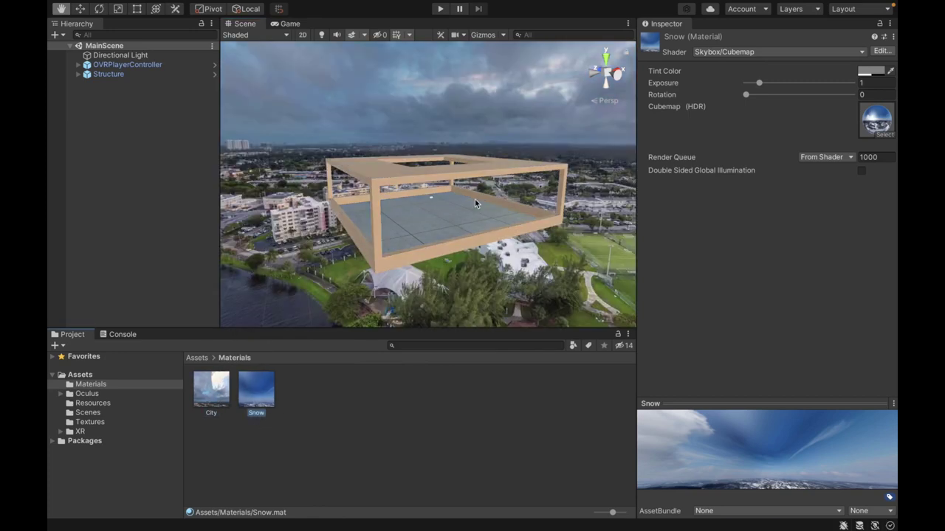
left_click_drag(476, 204, 464, 158, "alt")
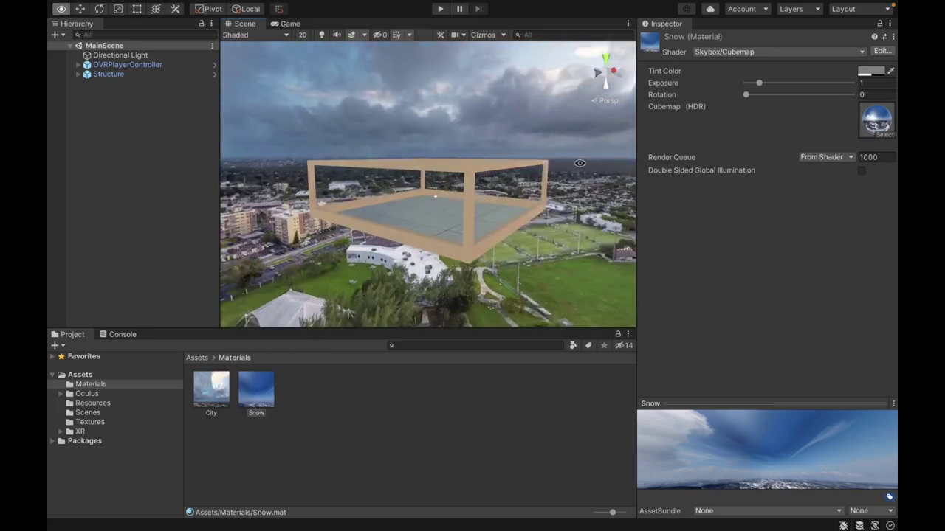